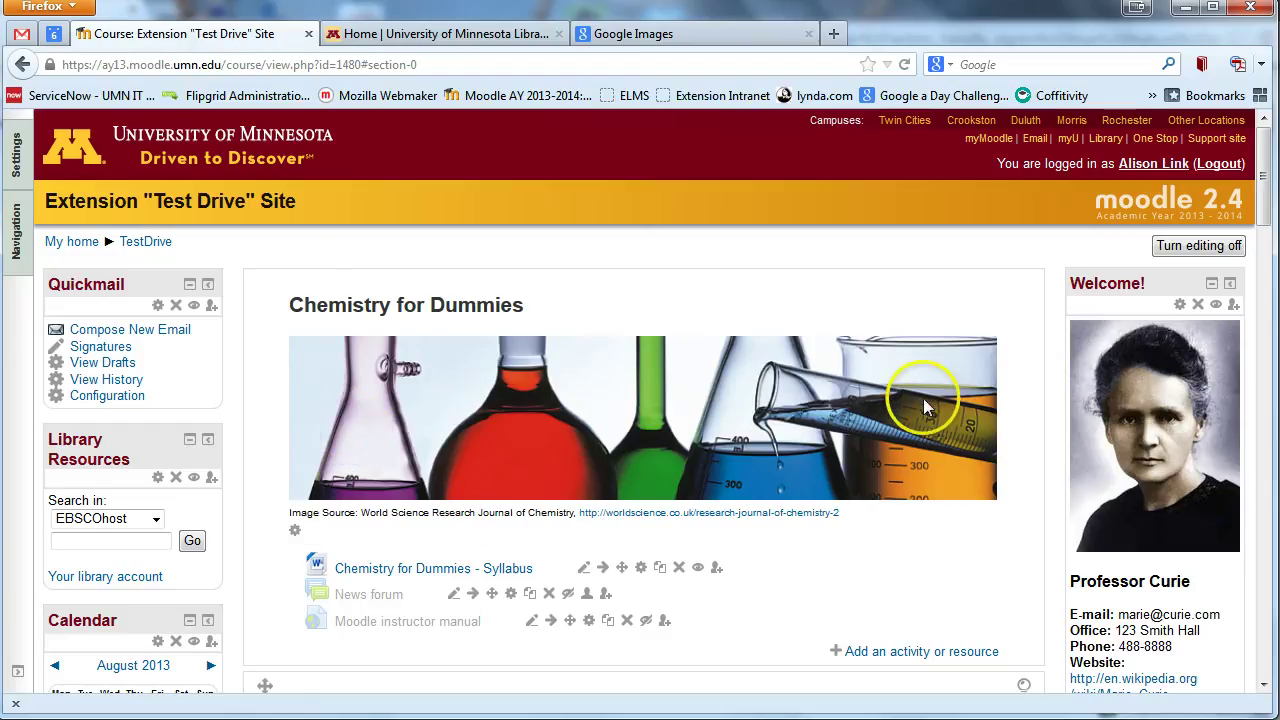
Step: Open the summary of the Chemistry for Dummies section at the head of the course page for editing
scroll(876, 377, down, 2)
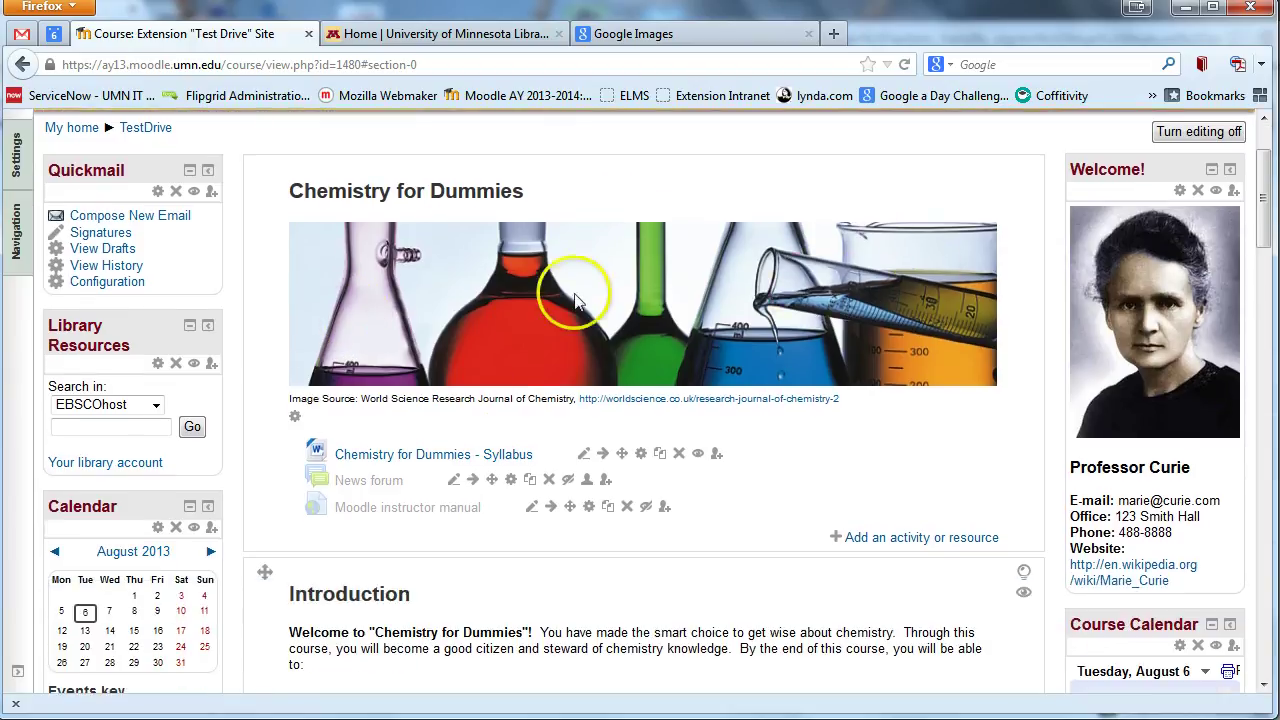
click(295, 420)
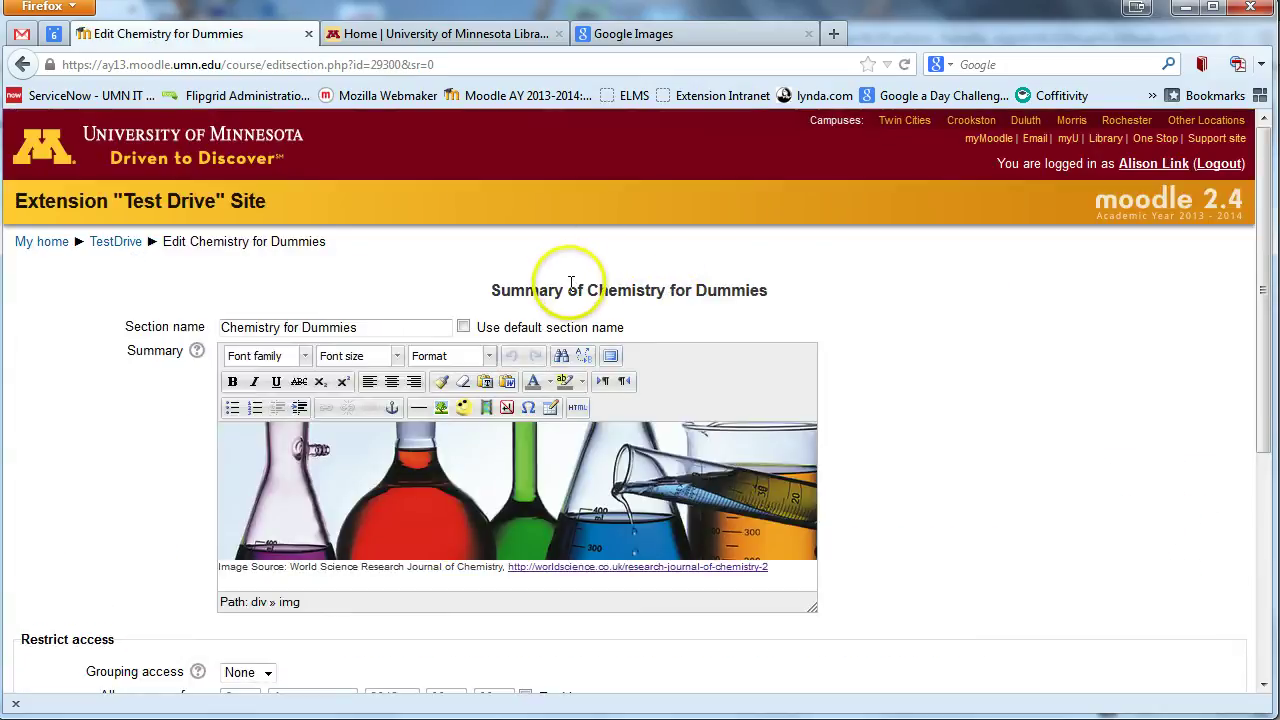
scroll(482, 488, down, 1)
scroll(475, 485, down, 1)
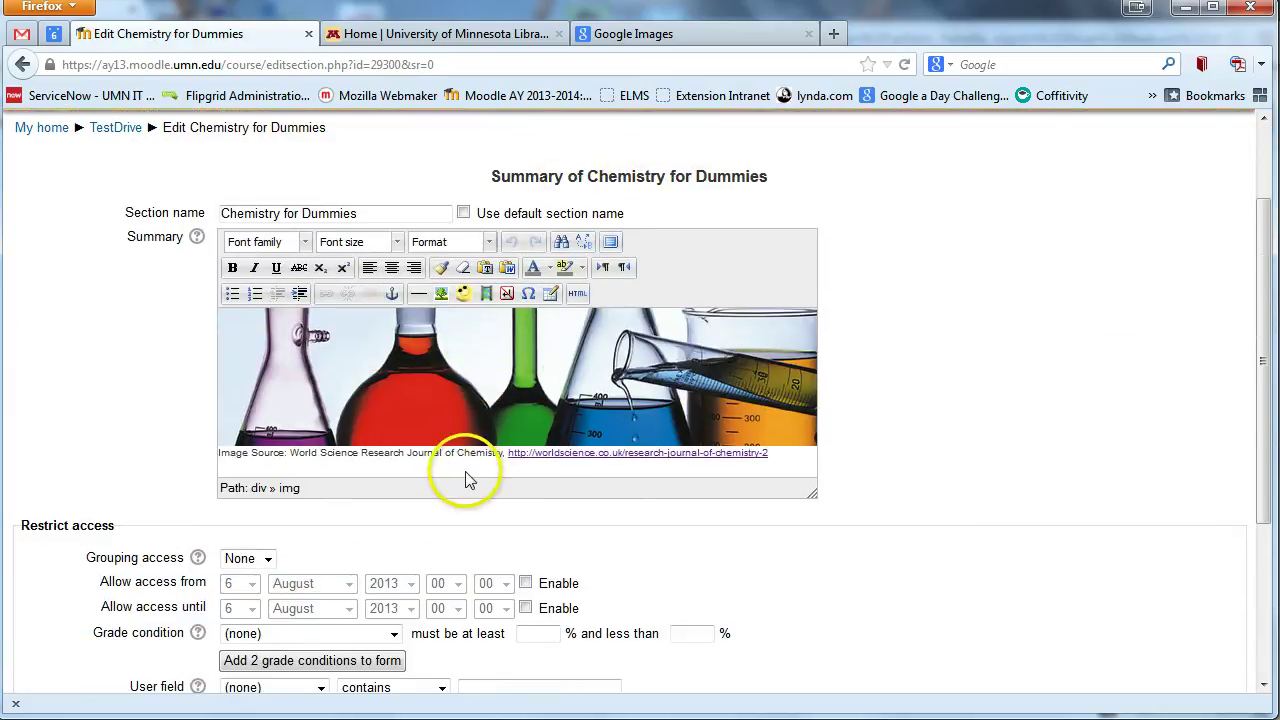
scroll(465, 470, up, 2)
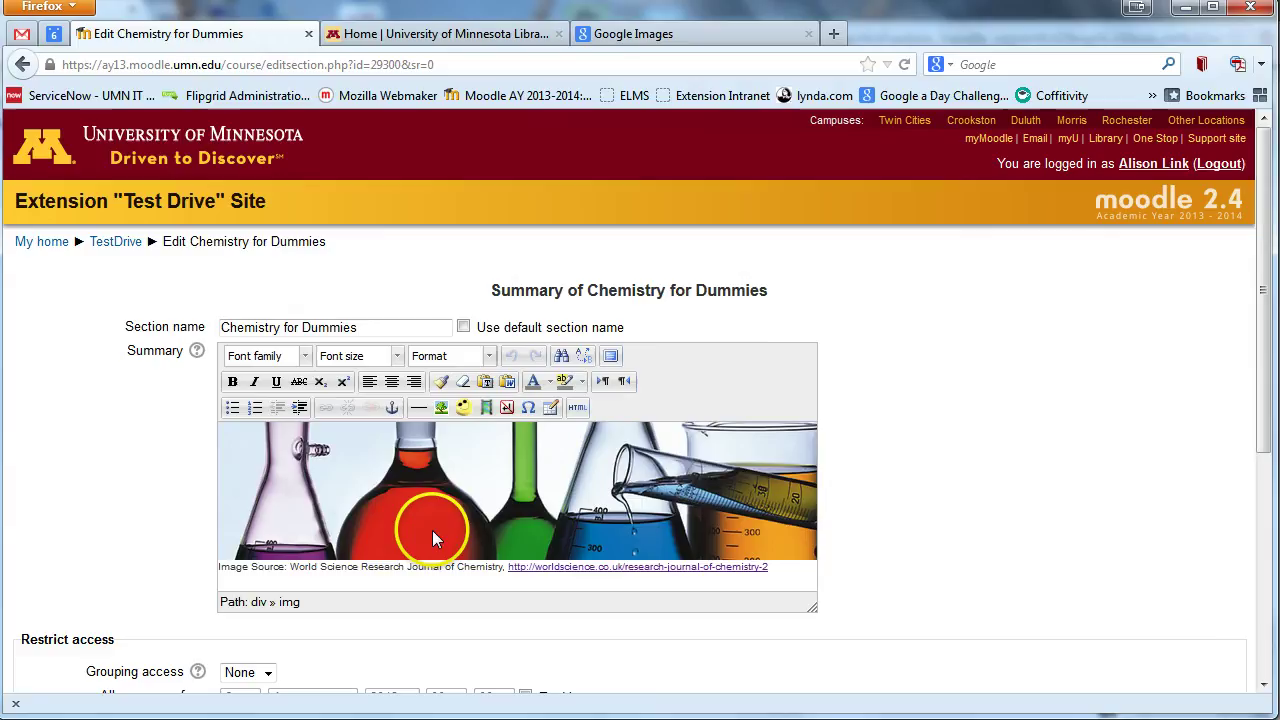
Step: Try setting up a new summary image with a width of 100%, and cancel without inserting it
click(441, 409)
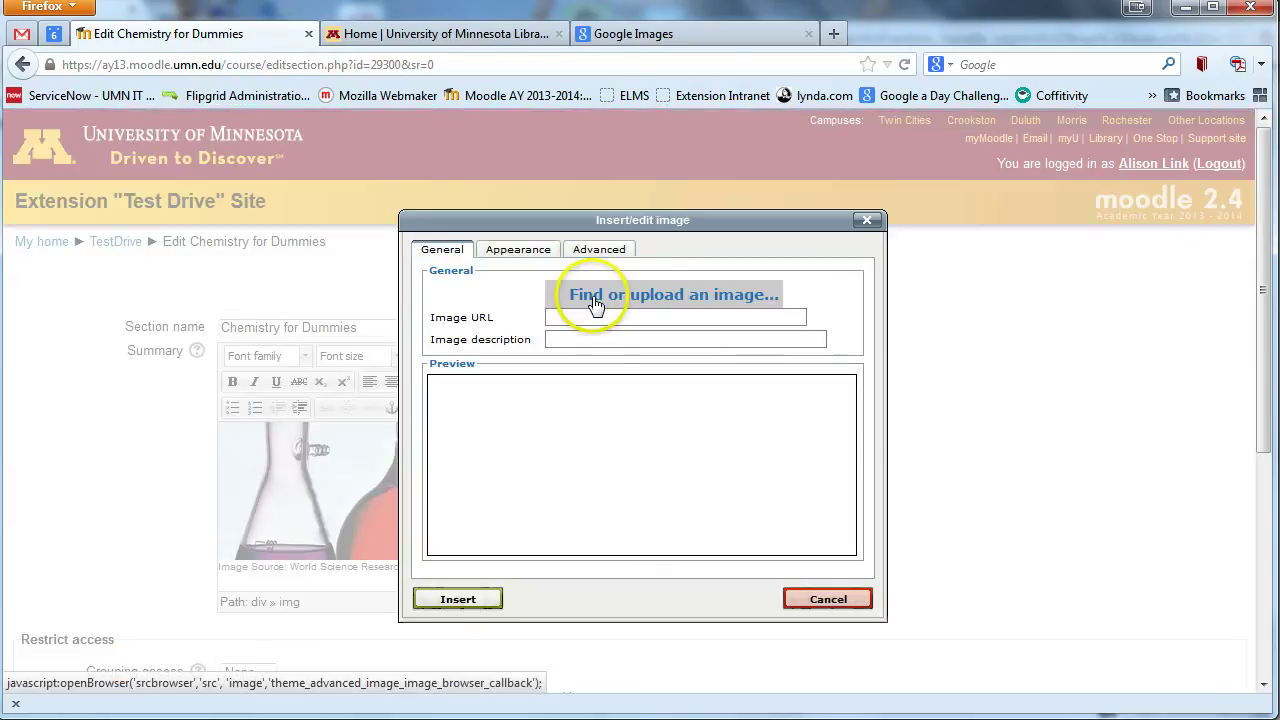
click(660, 299)
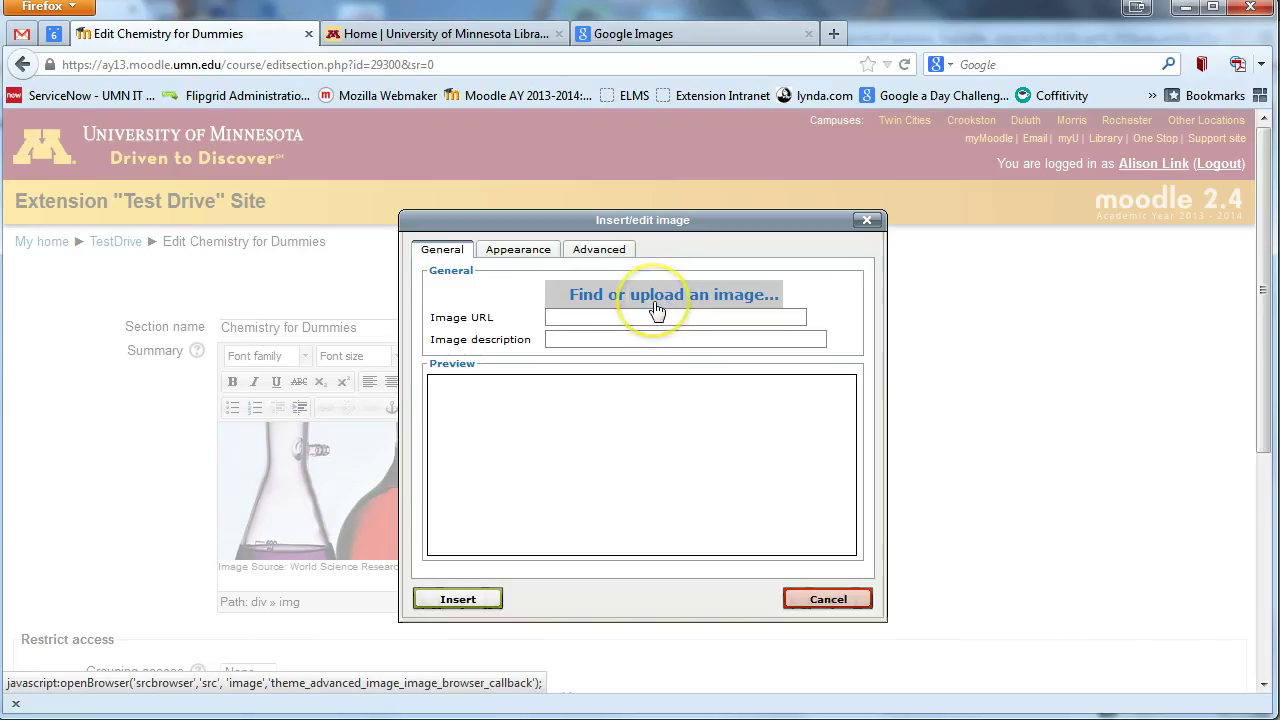
click(530, 256)
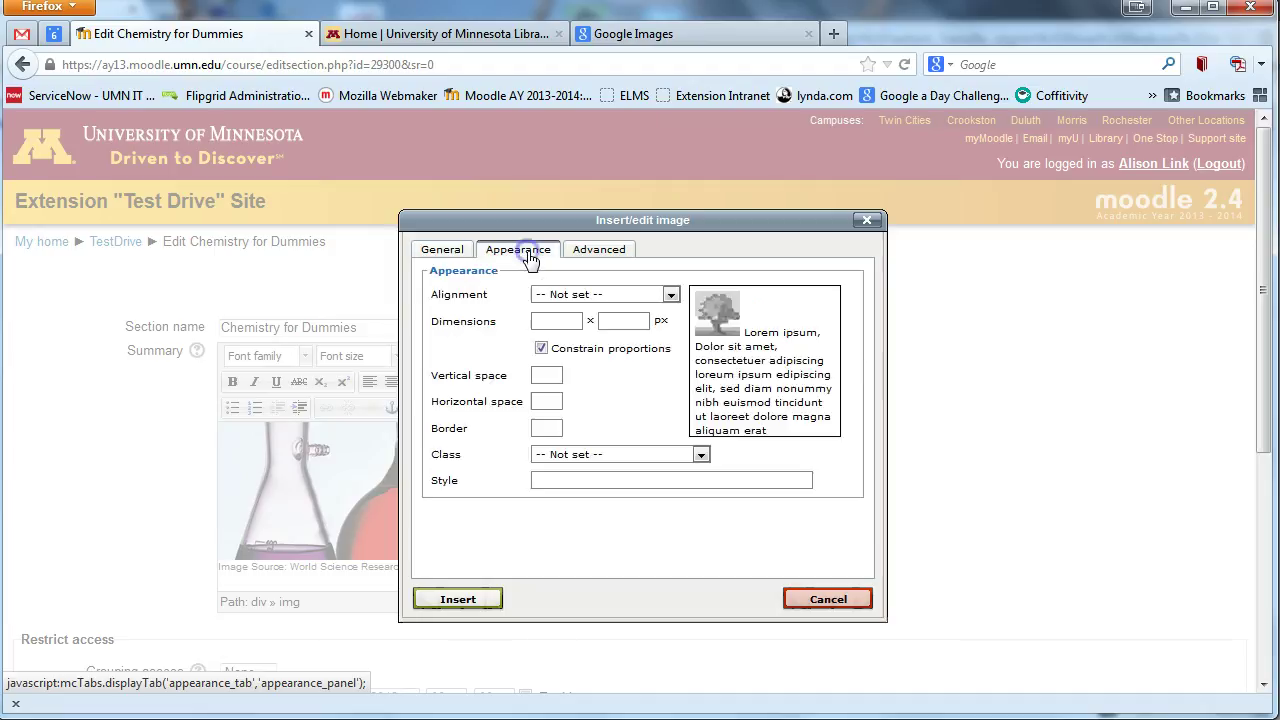
click(555, 322)
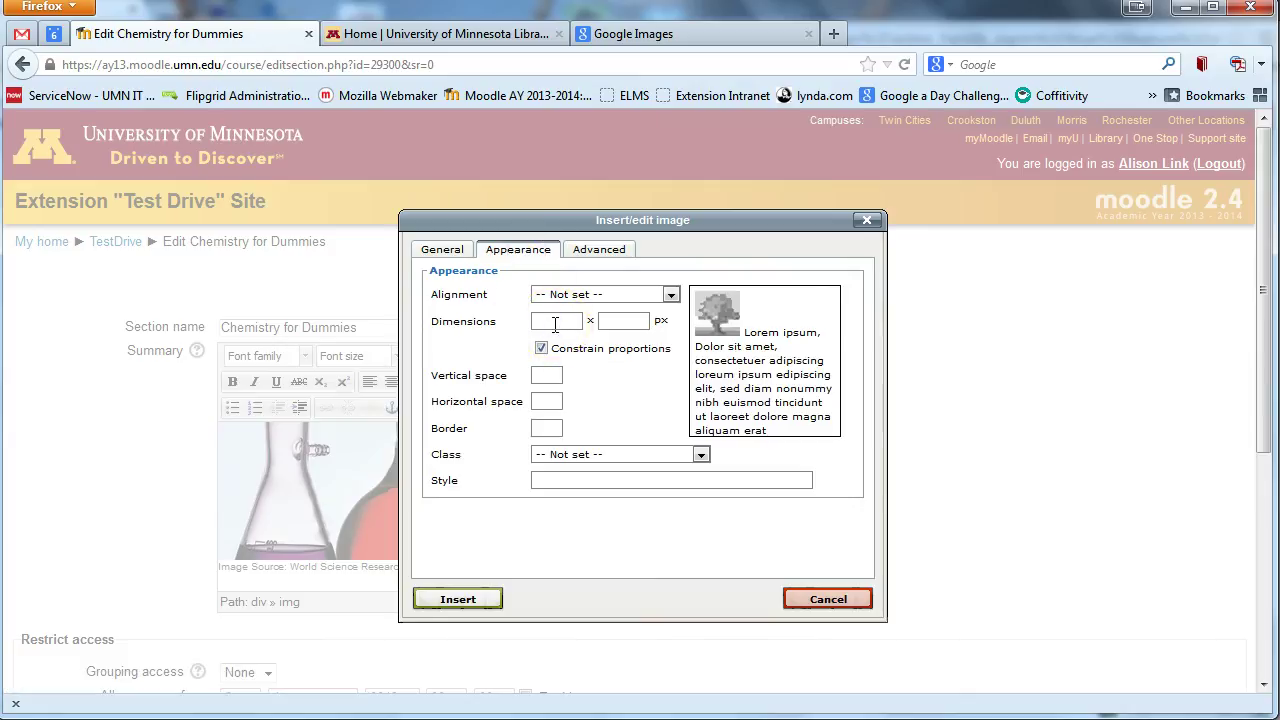
text(100%)
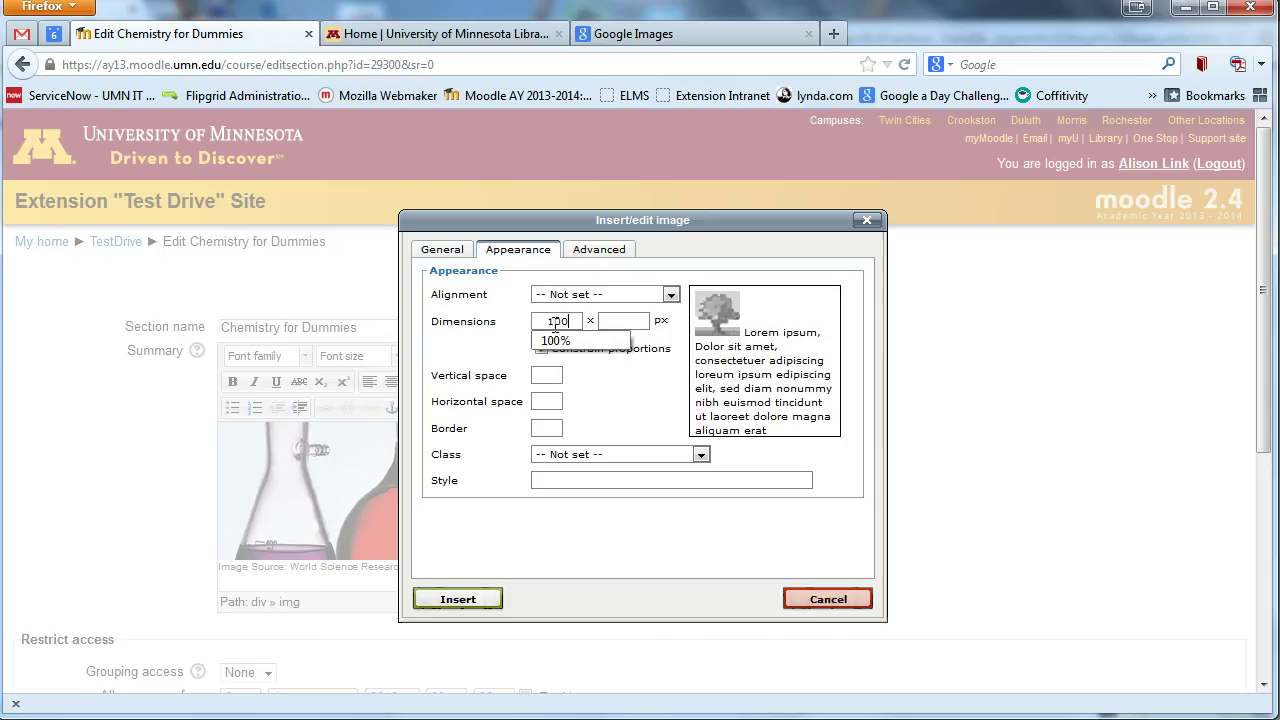
click(556, 340)
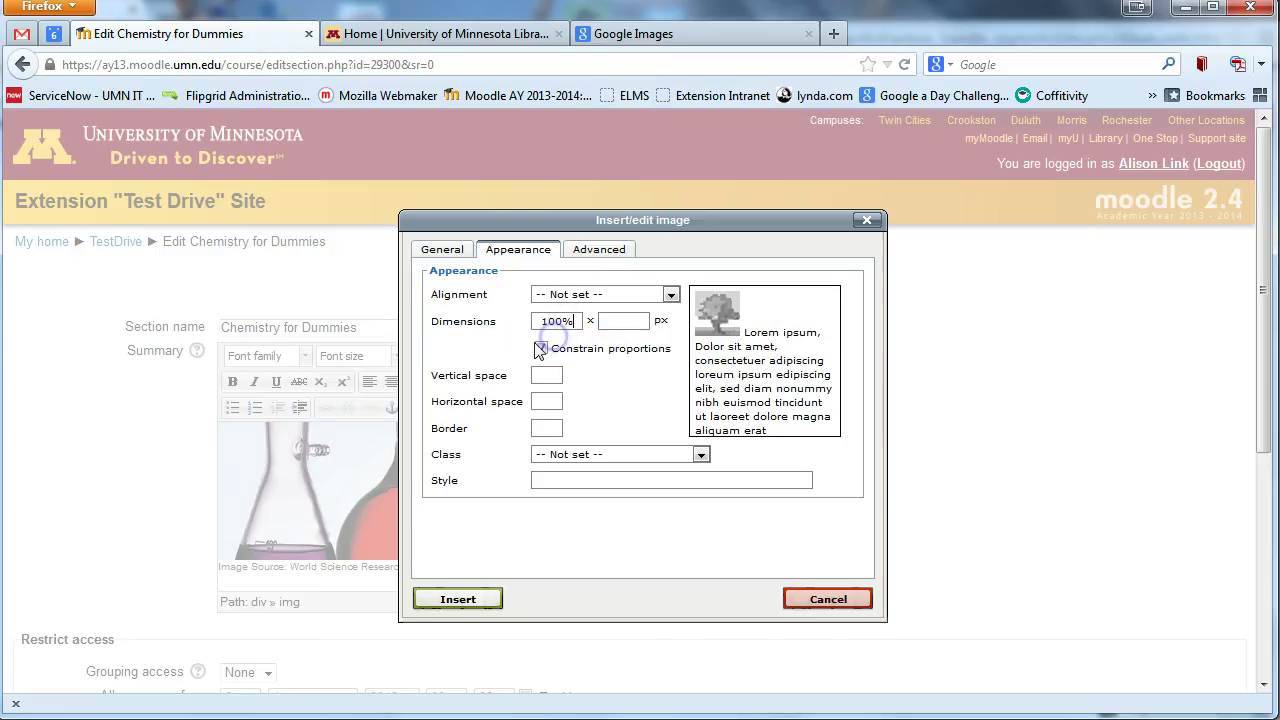
click(561, 330)
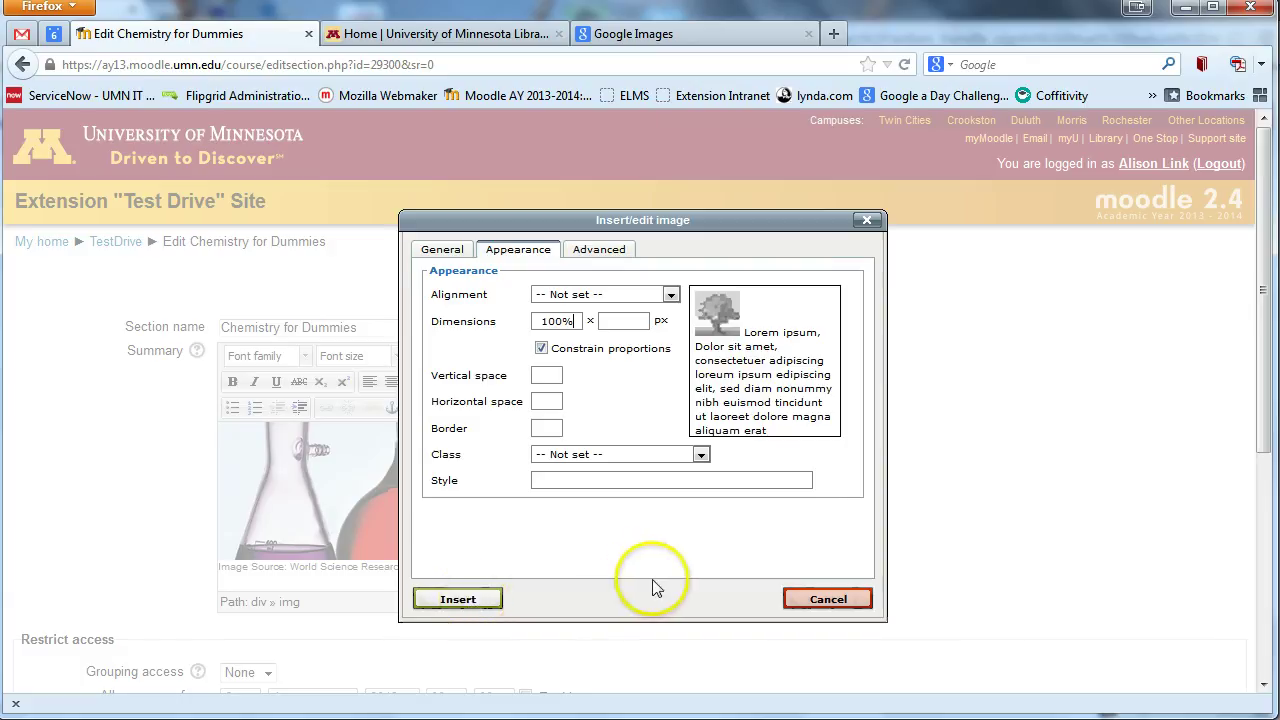
click(812, 599)
Step: Examine the image description and dimension properties of the existing header image in the summary, leaving them unedited
click(500, 488)
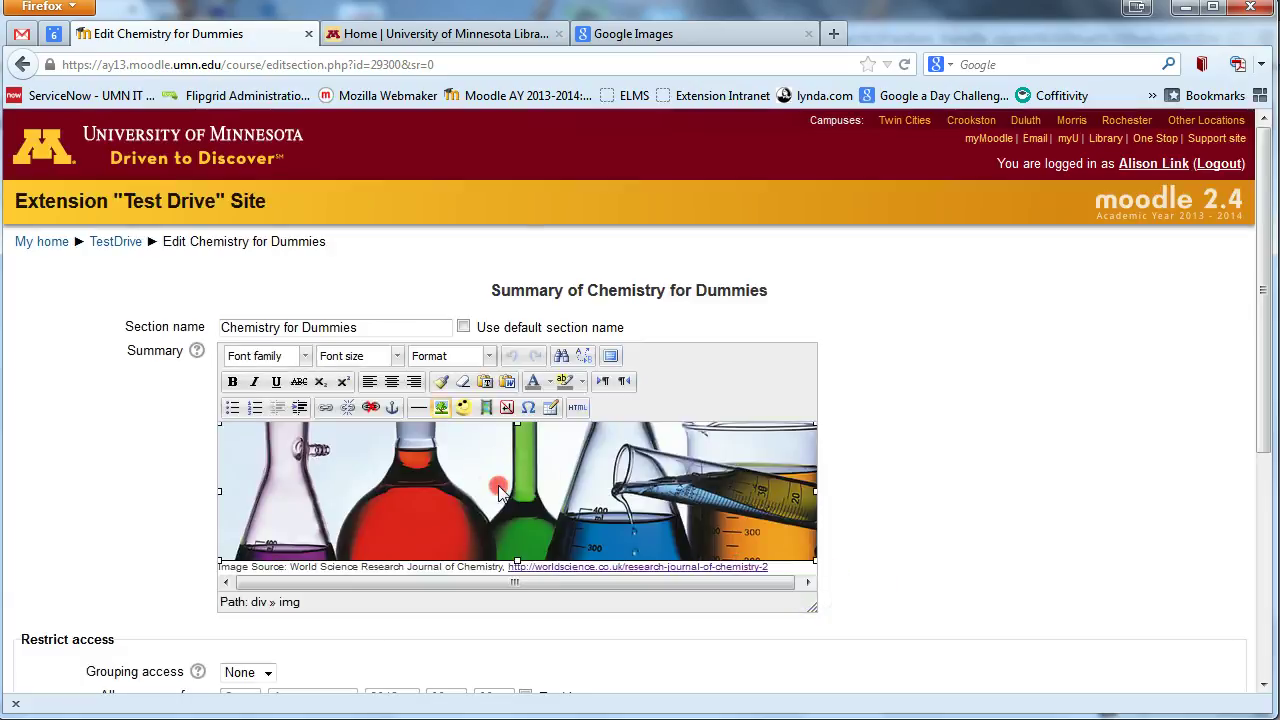
right_click(503, 492)
click(520, 607)
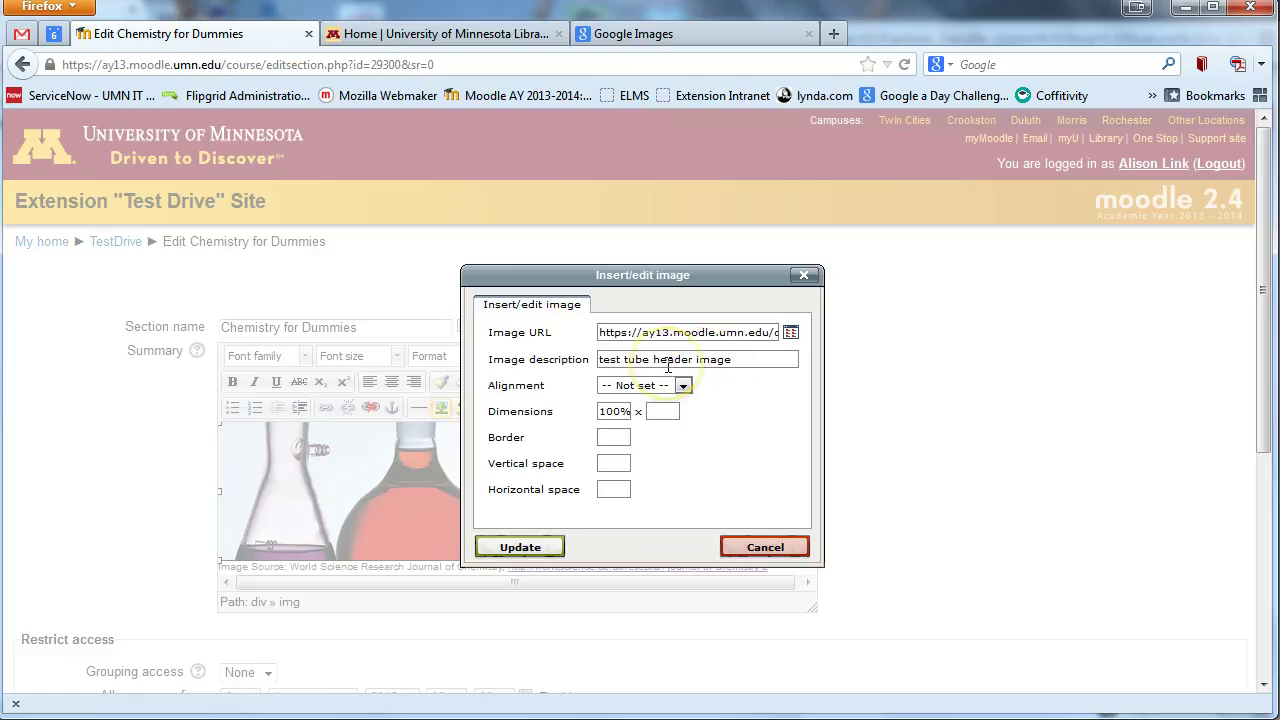
click(733, 548)
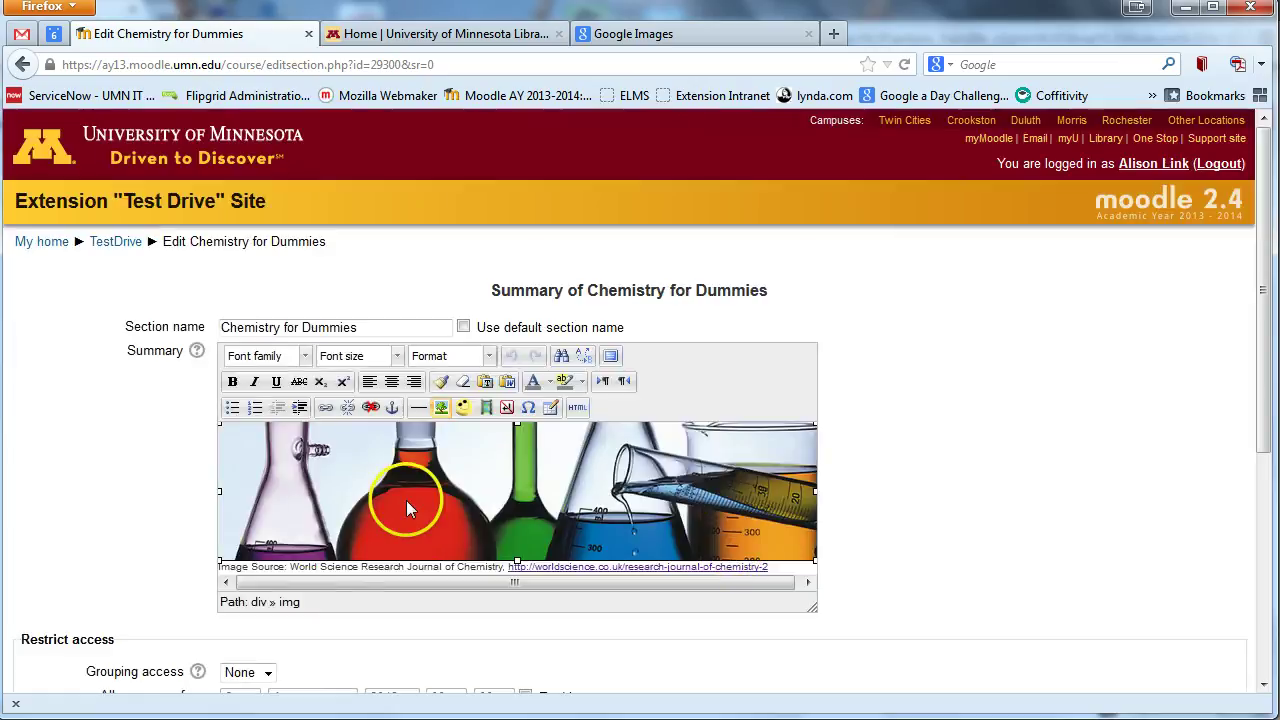
scroll(330, 533, down, 2)
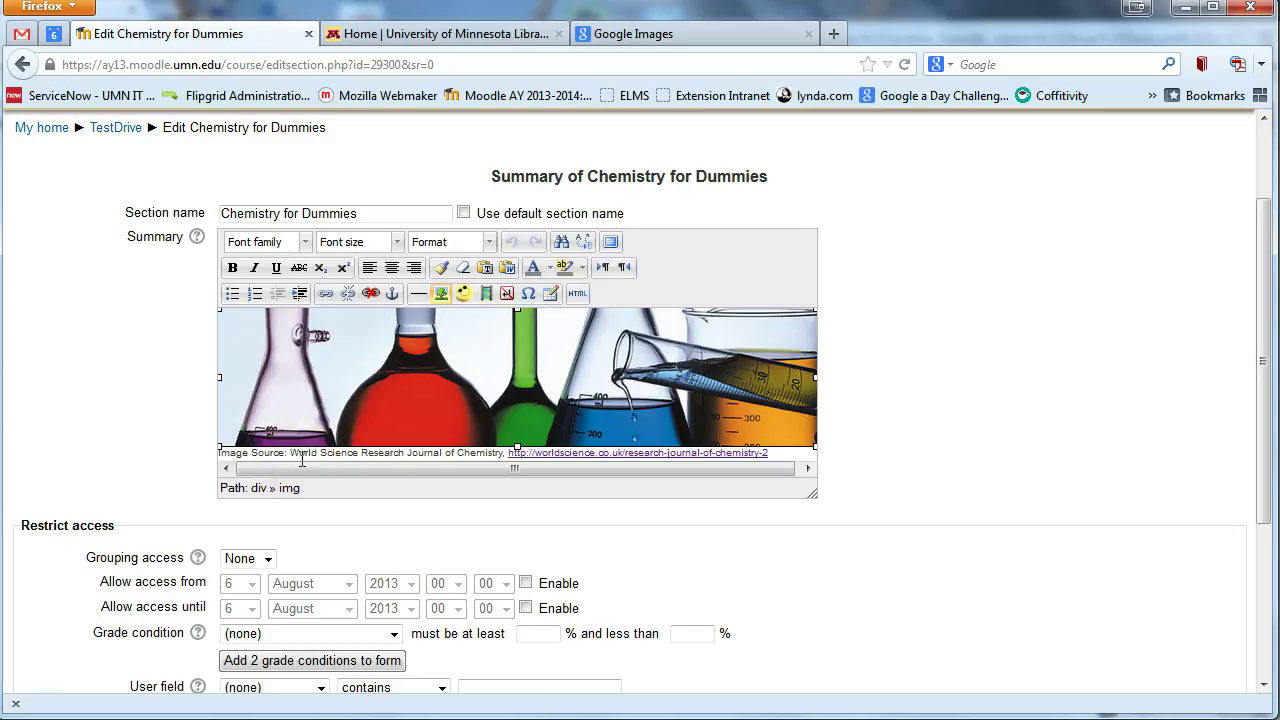
scroll(303, 400, up, 2)
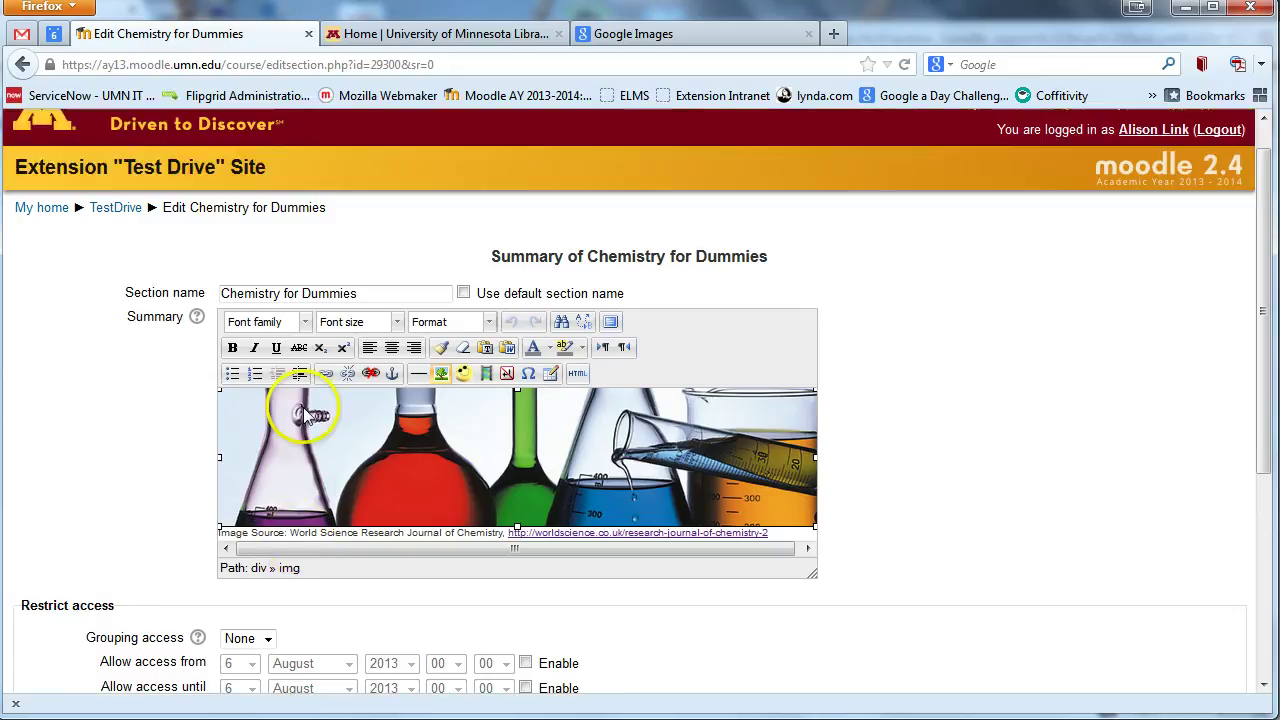
click(158, 452)
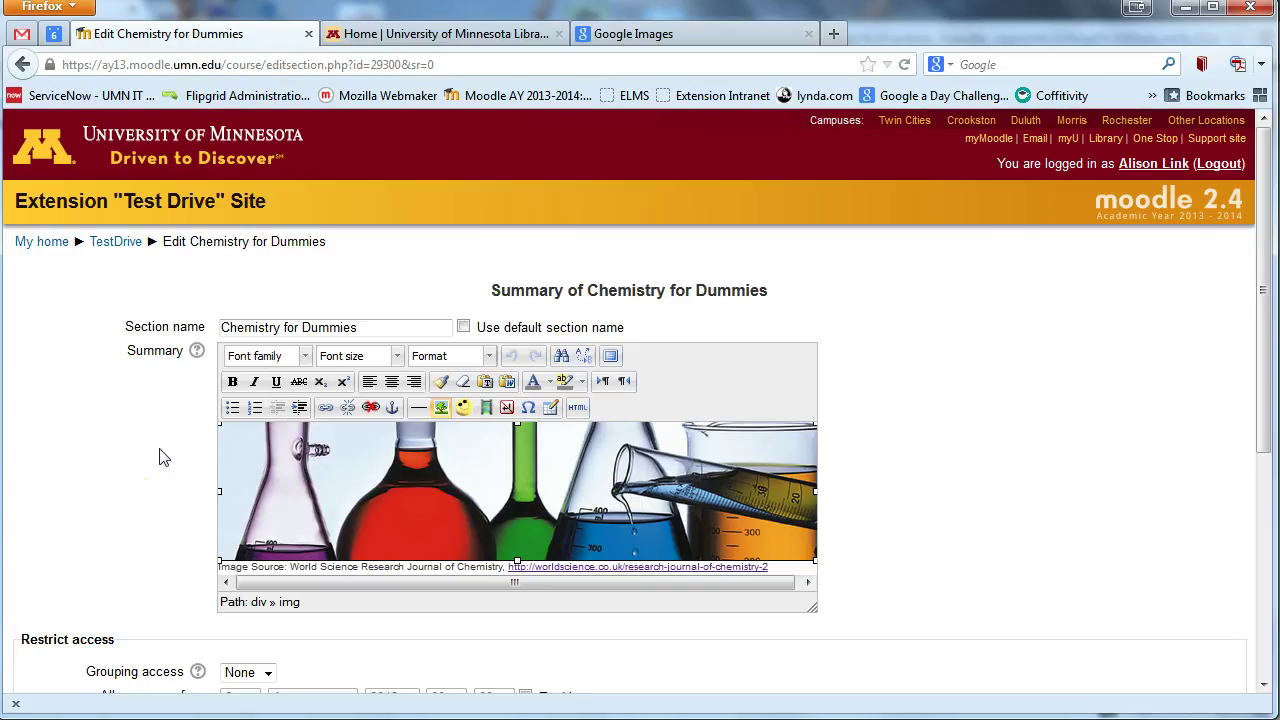
Step: Switch to the University Libraries site and review the Video and Media section's frequently used databases
click(370, 40)
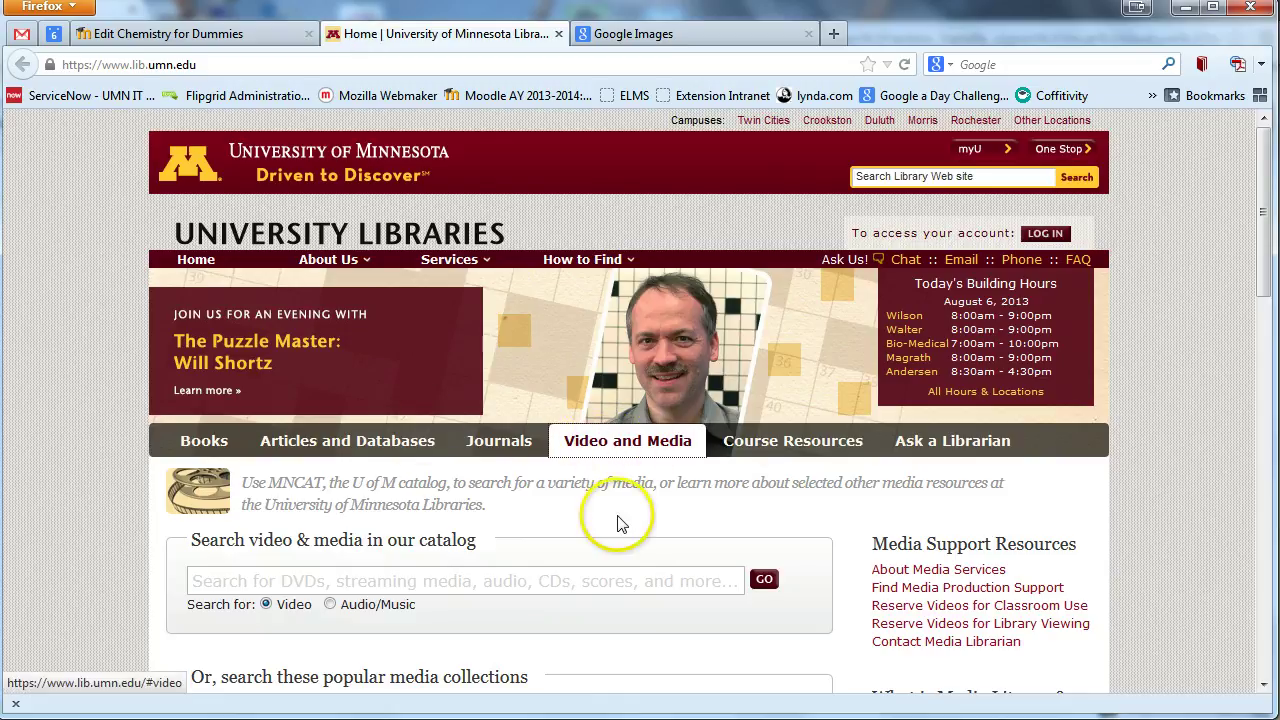
scroll(608, 530, down, 4)
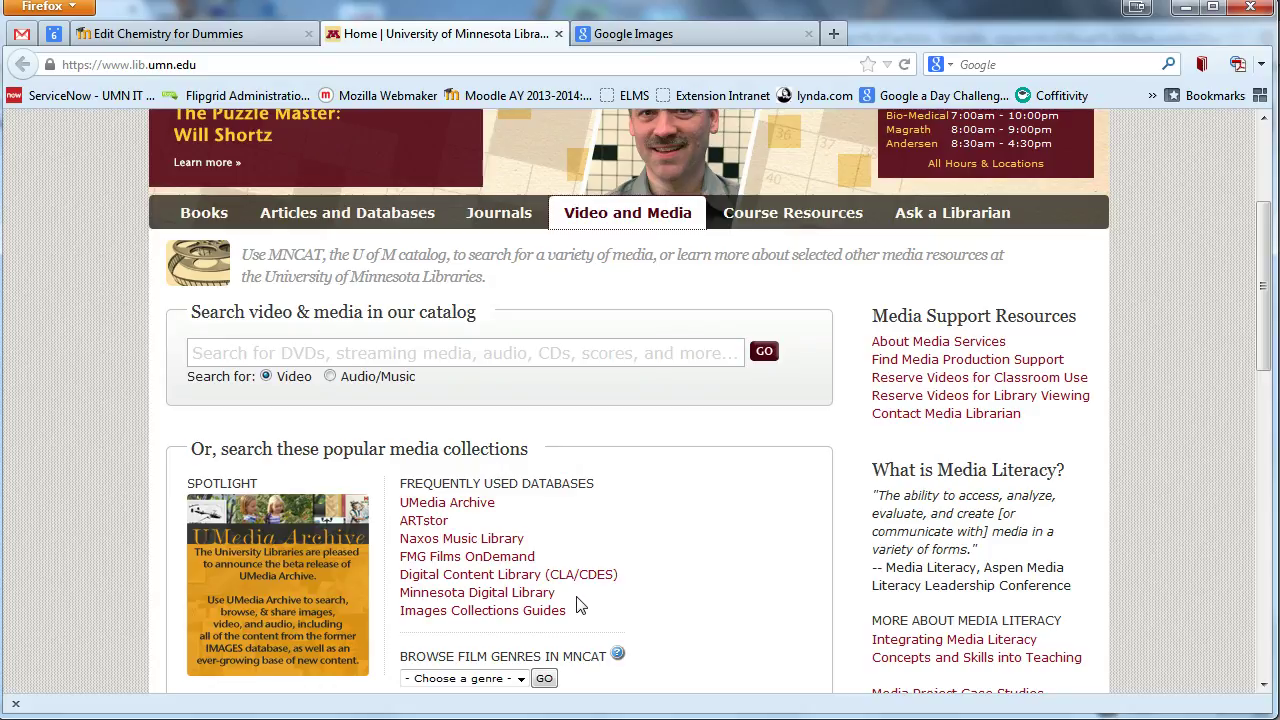
Step: Switch to Google Images and search for "chemistry"
click(648, 36)
click(463, 433)
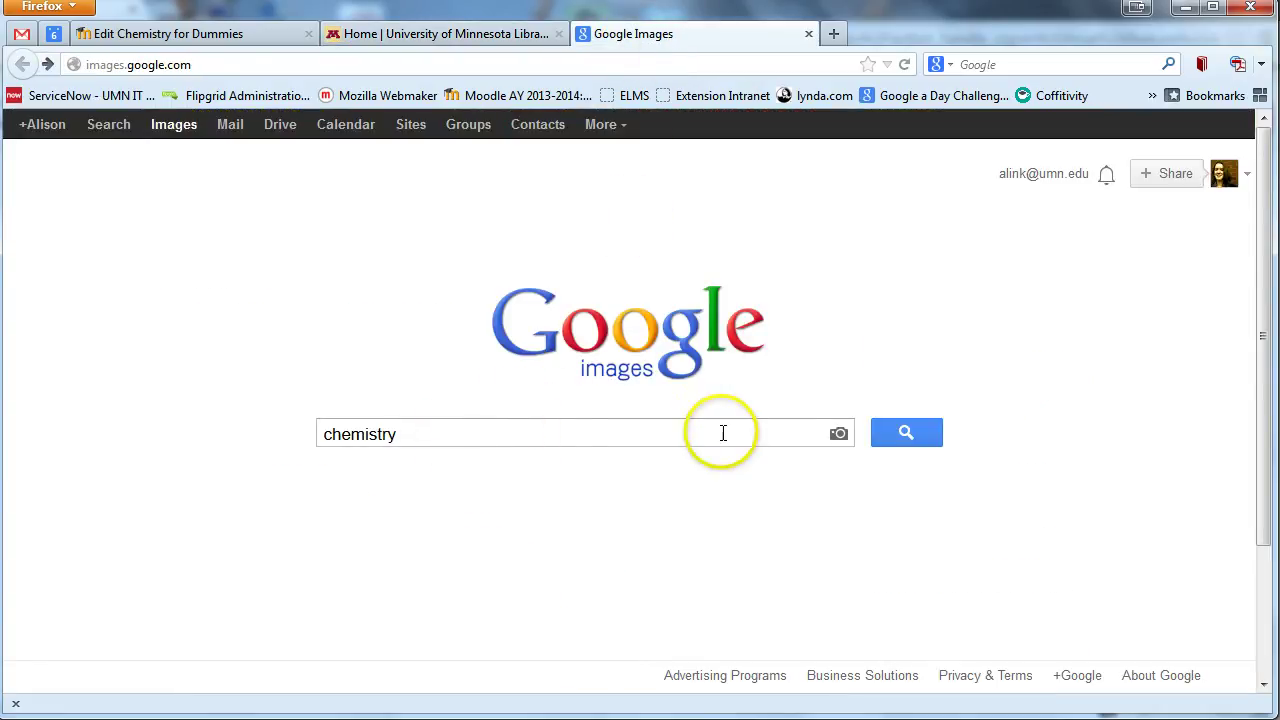
click(903, 434)
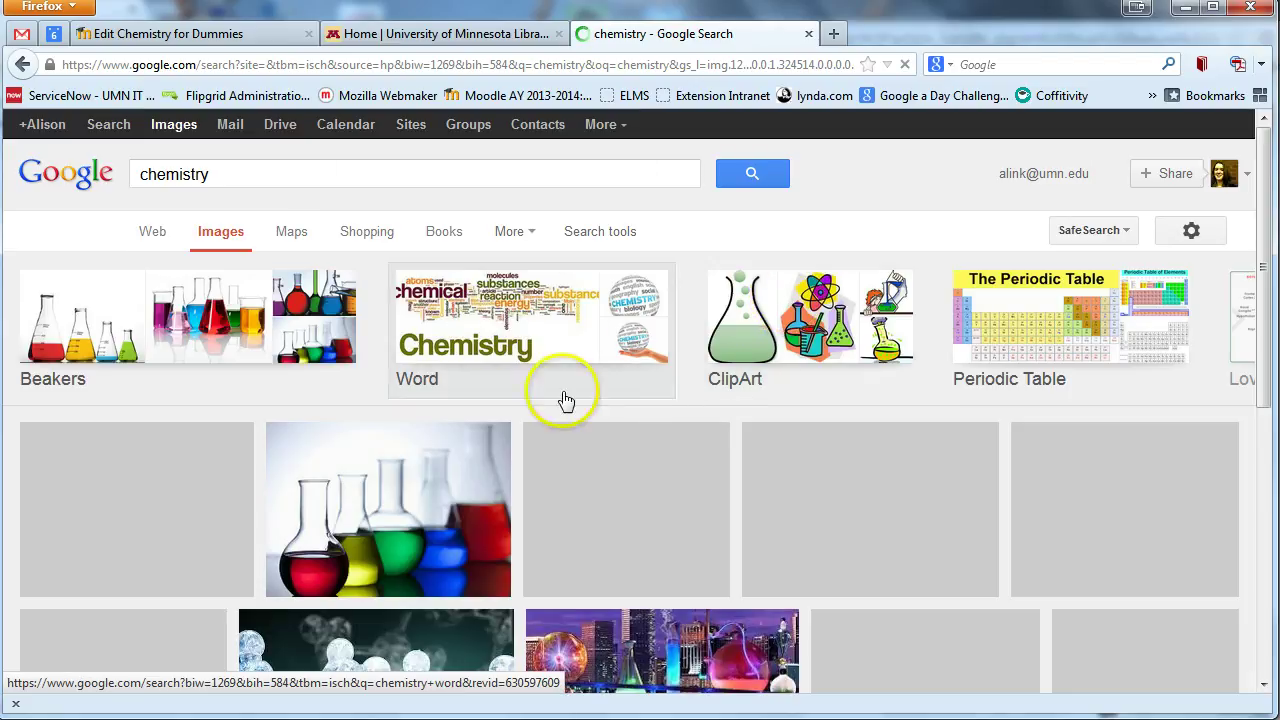
Step: Rerun the chemistry image search through Advanced search with usage rights set to "free to use or share"
click(1191, 232)
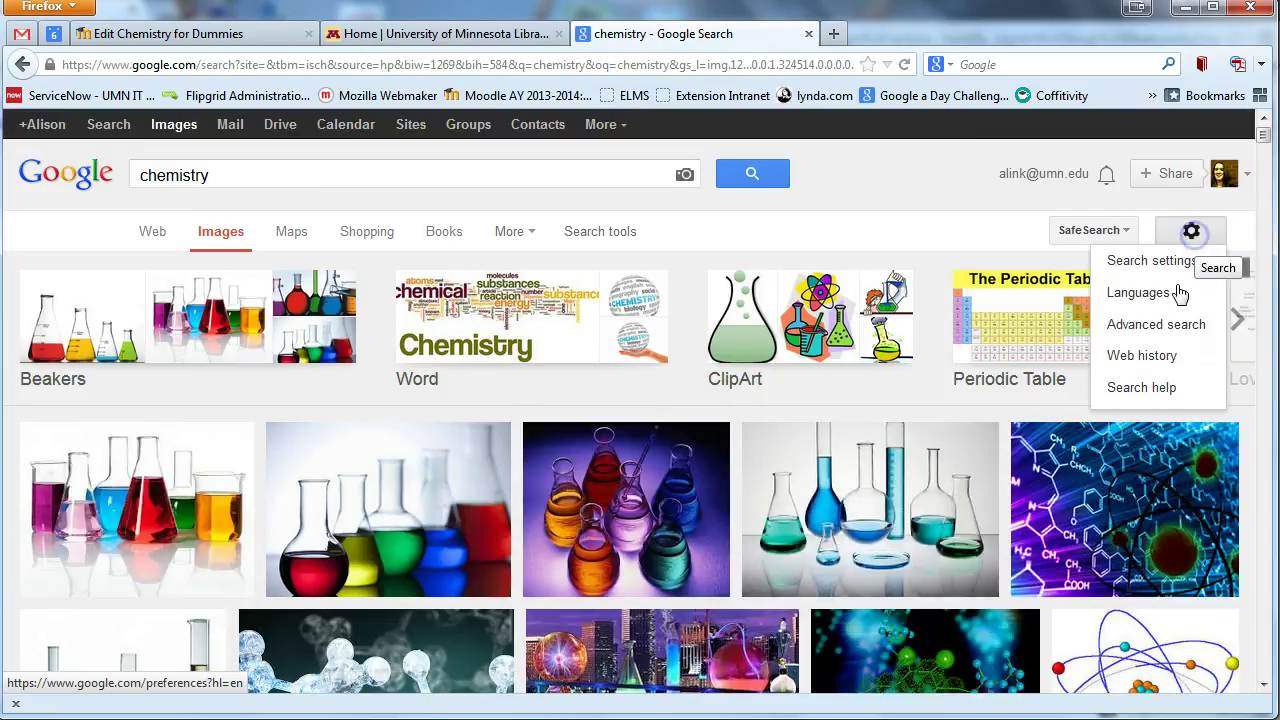
click(1140, 325)
scroll(808, 414, down, 6)
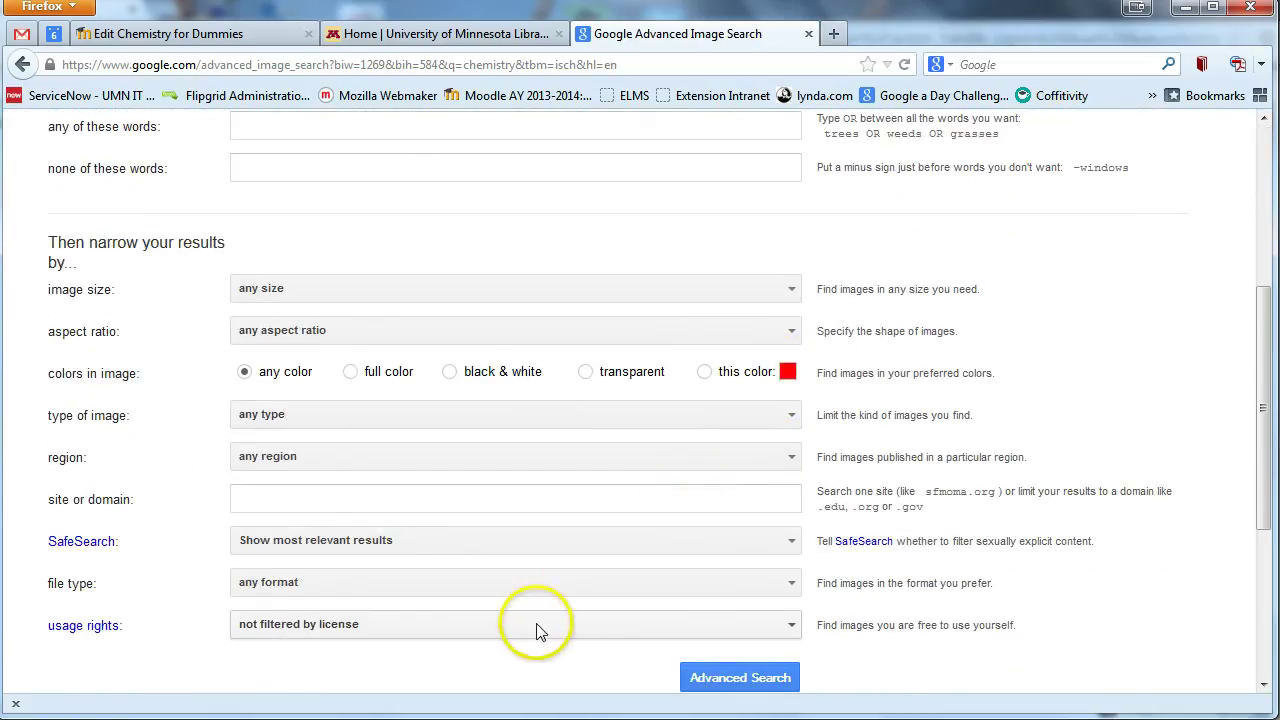
click(538, 626)
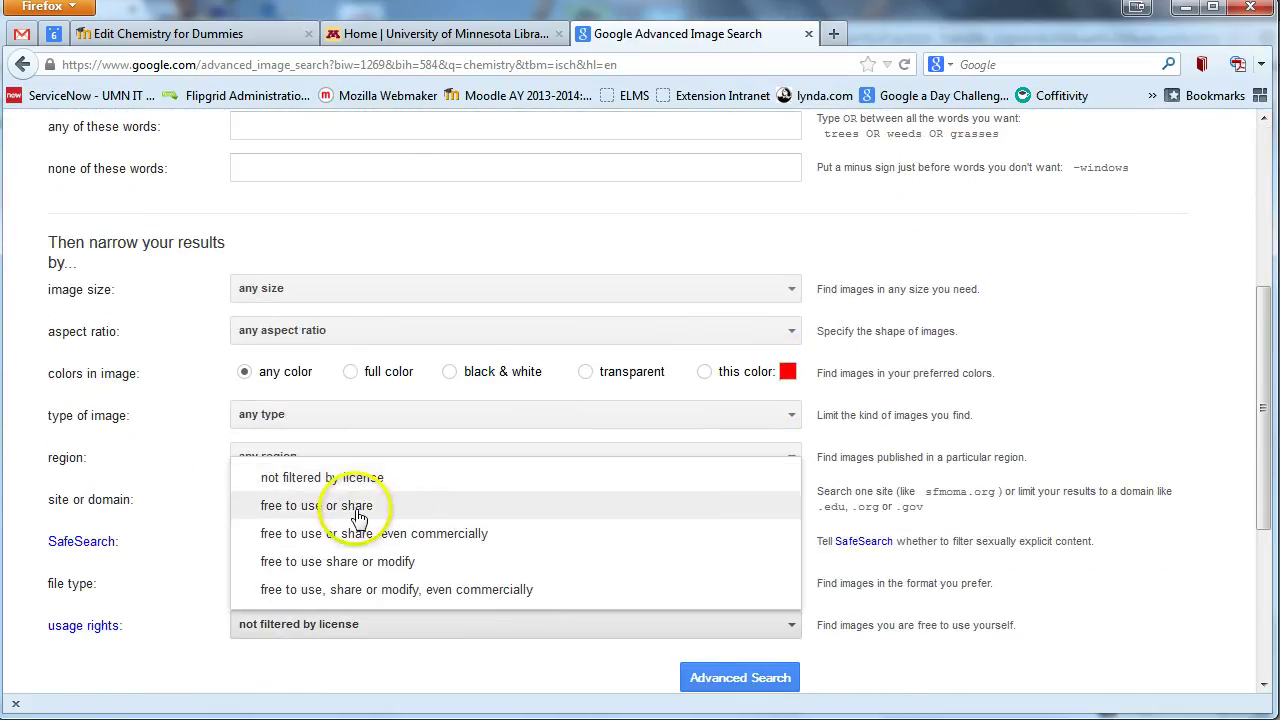
click(279, 508)
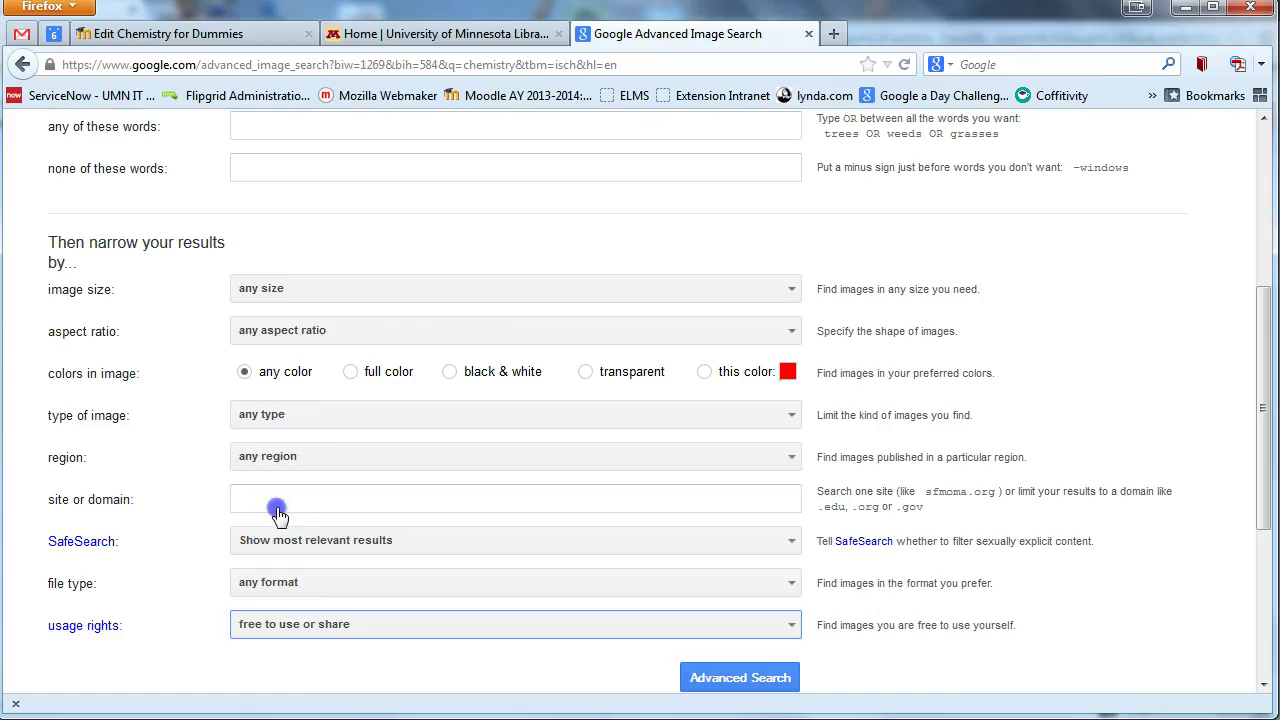
scroll(278, 508, down, 2)
click(745, 568)
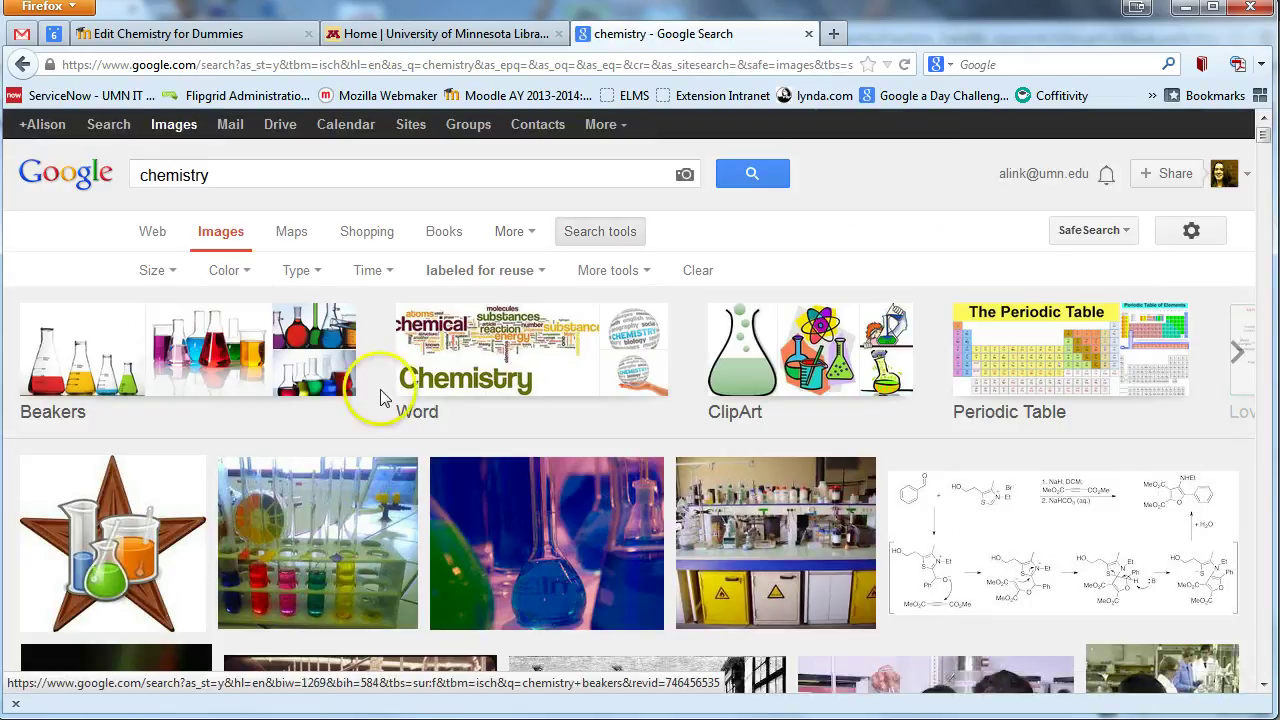
click(300, 390)
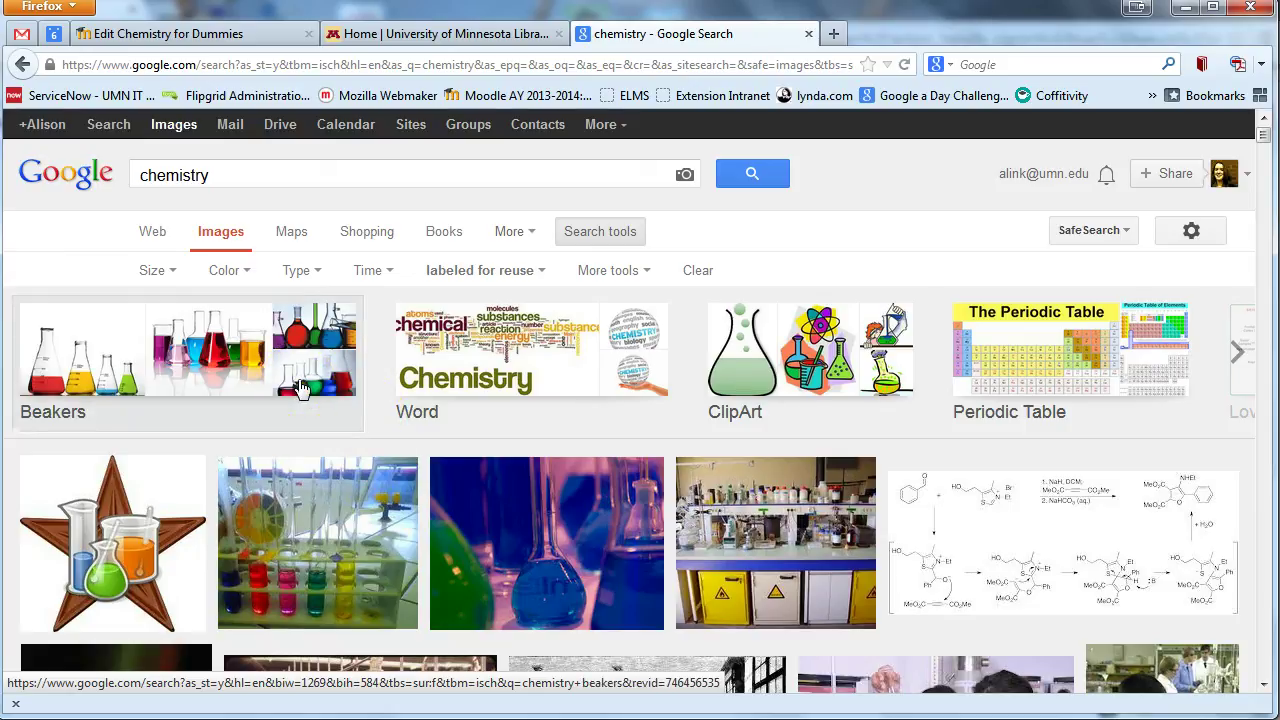
Step: Return to the Chemistry for Dummies section editor in Moodle and save the section summary
click(208, 40)
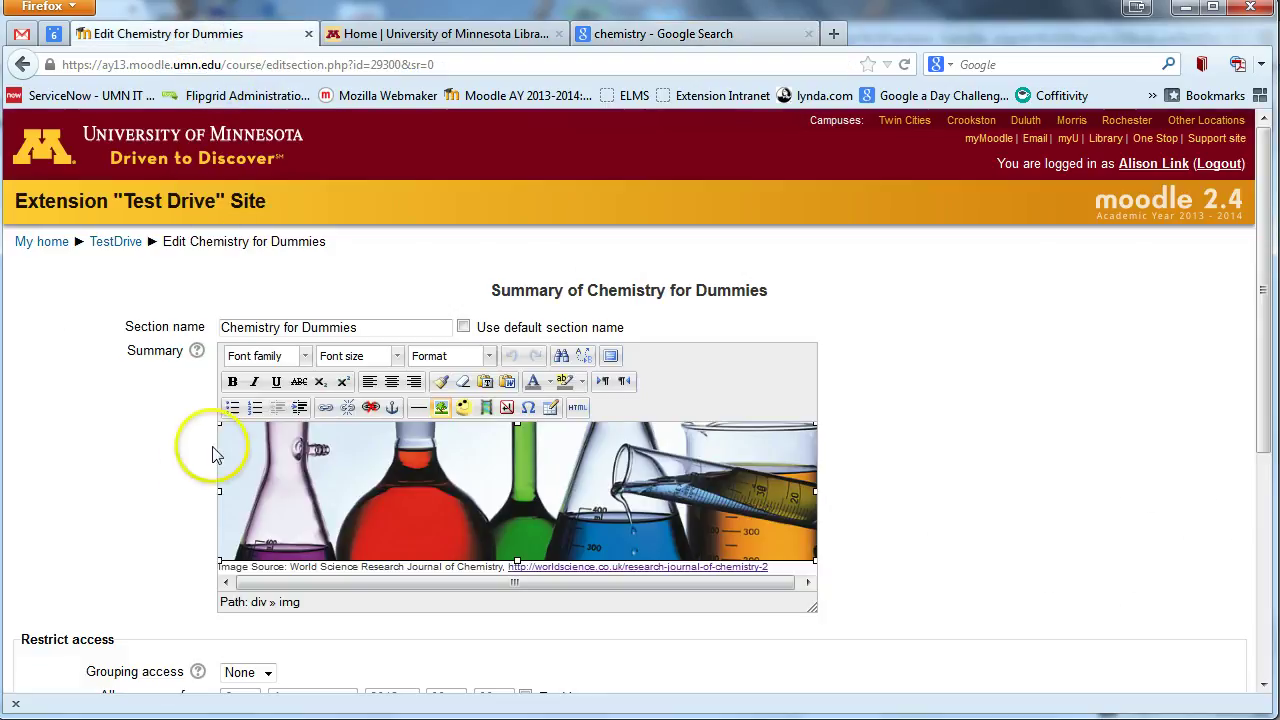
scroll(152, 458, down, 2)
scroll(155, 461, down, 4)
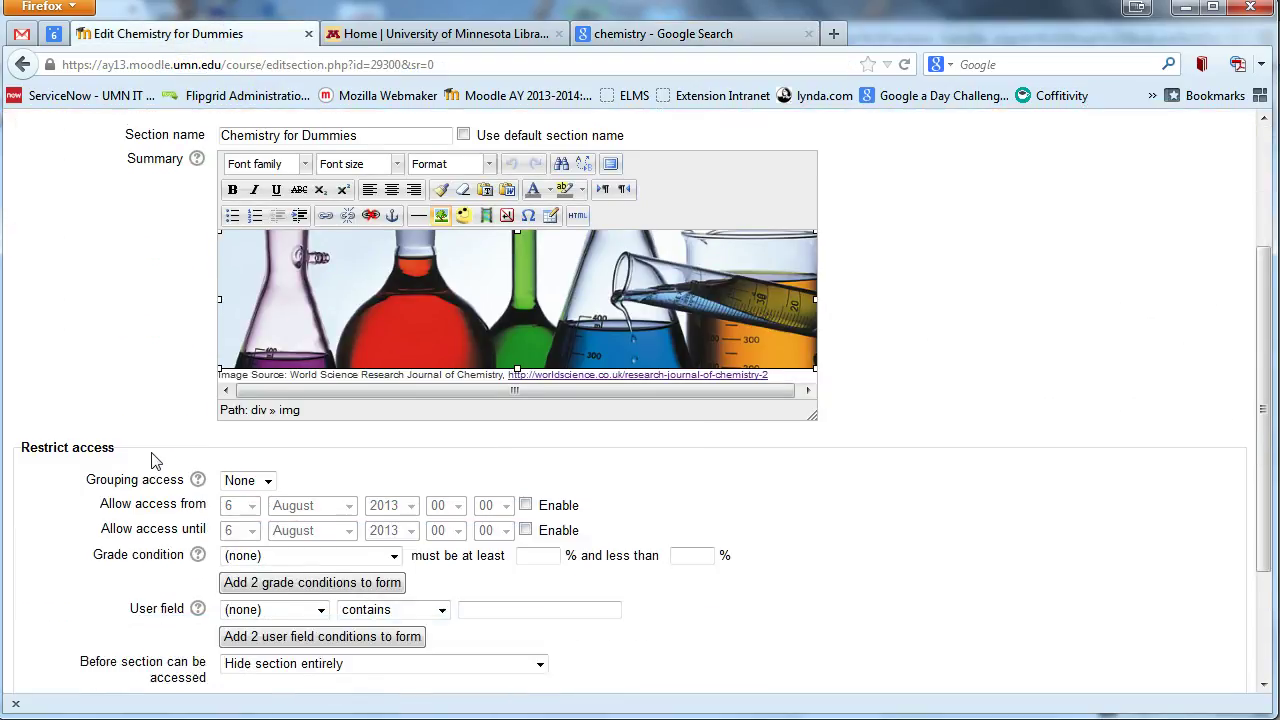
click(230, 570)
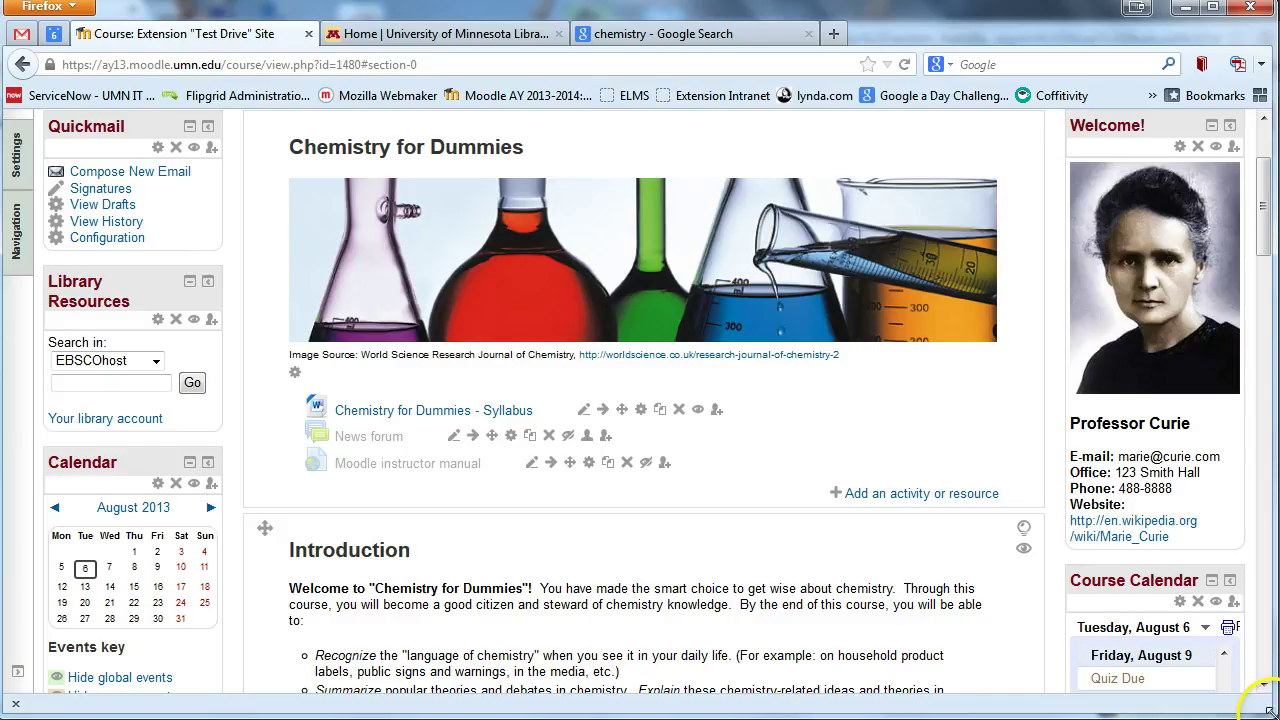
mouse_move(1268, 697)
mouse_down()
mouse_move(1148, 684)
mouse_move(1141, 657)
mouse_move(1271, 709)
mouse_up()
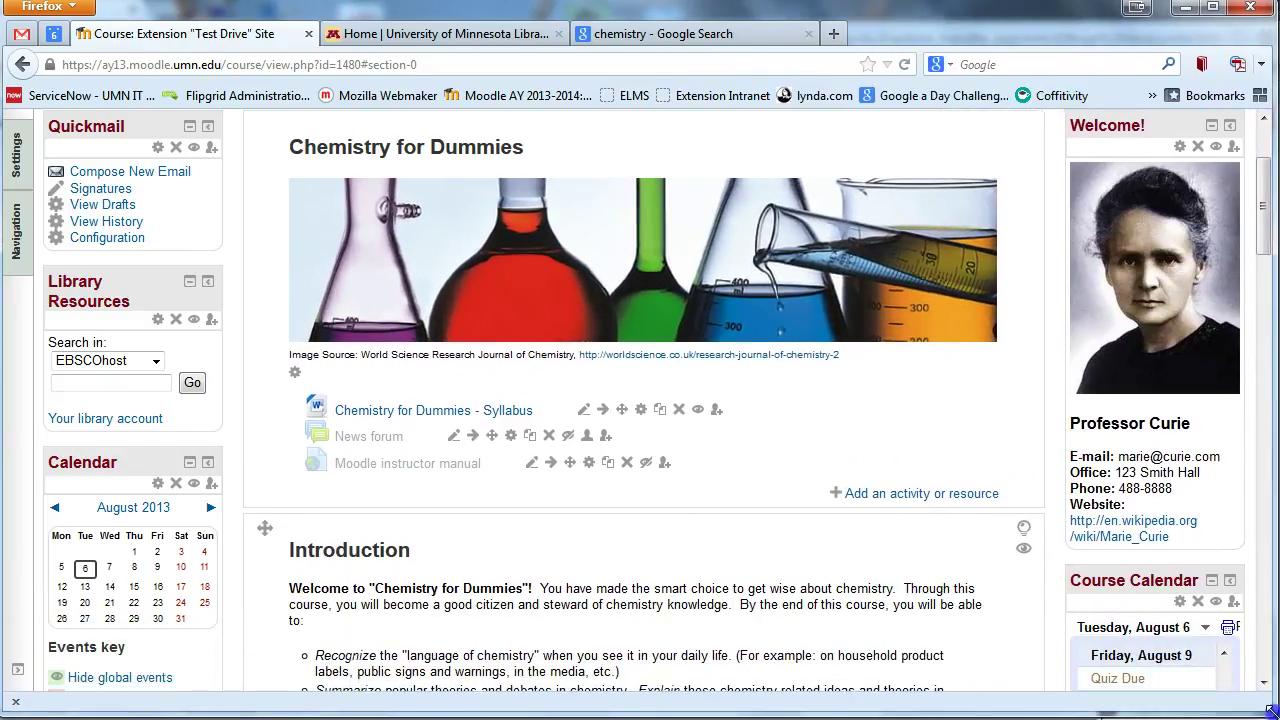